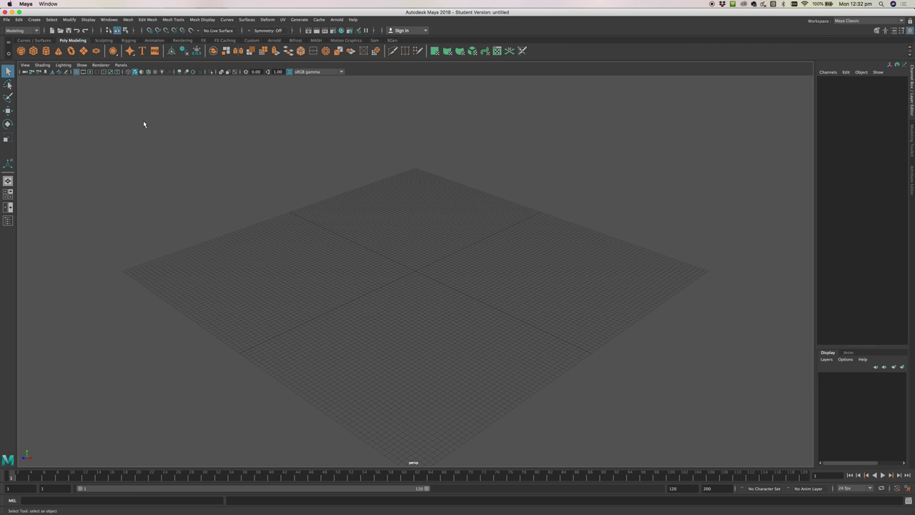
Create a polygon sphere, pSphere1, at the grid origin from the Poly Modeling shelf.
left_click(22, 52)
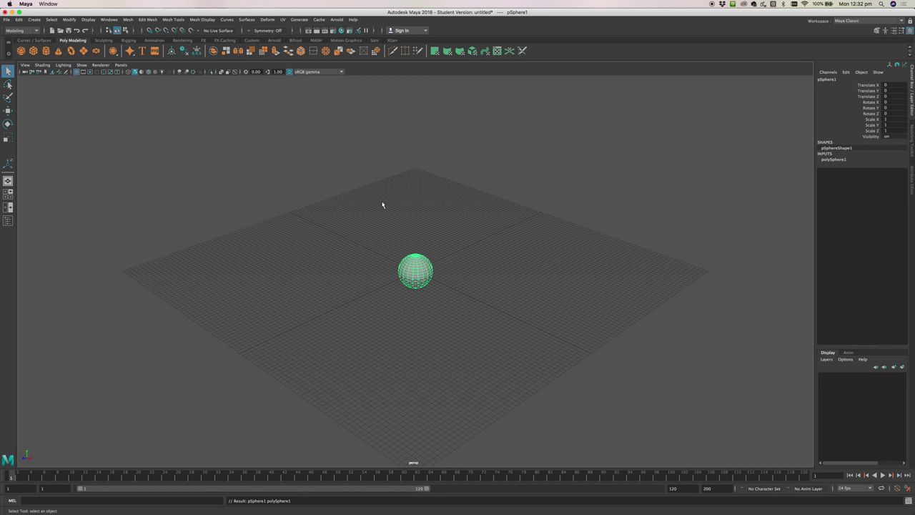
key("space")
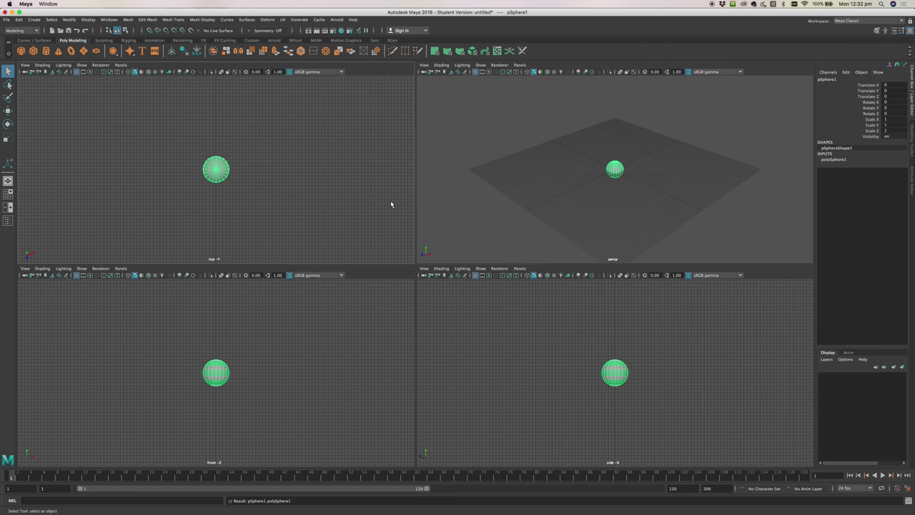
key("space")
key("space")
key("space")
key("space")
key("space")
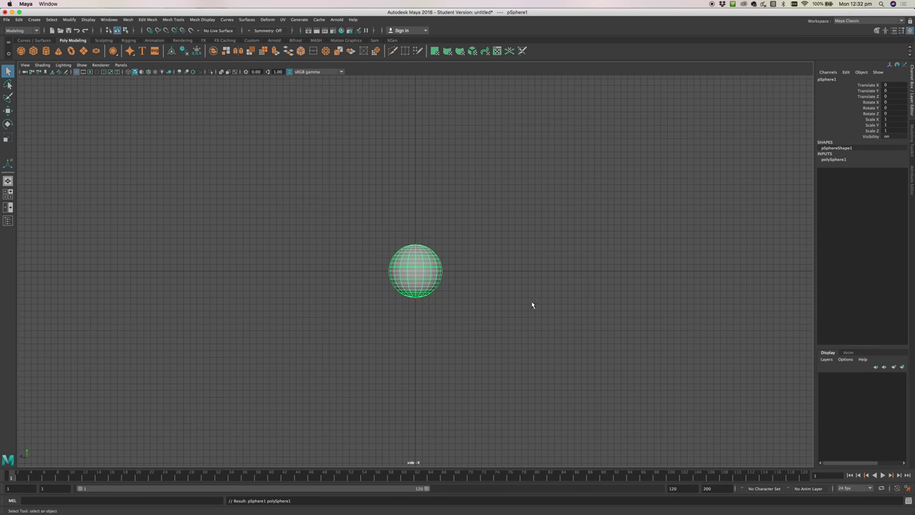
key("space")
key("space")
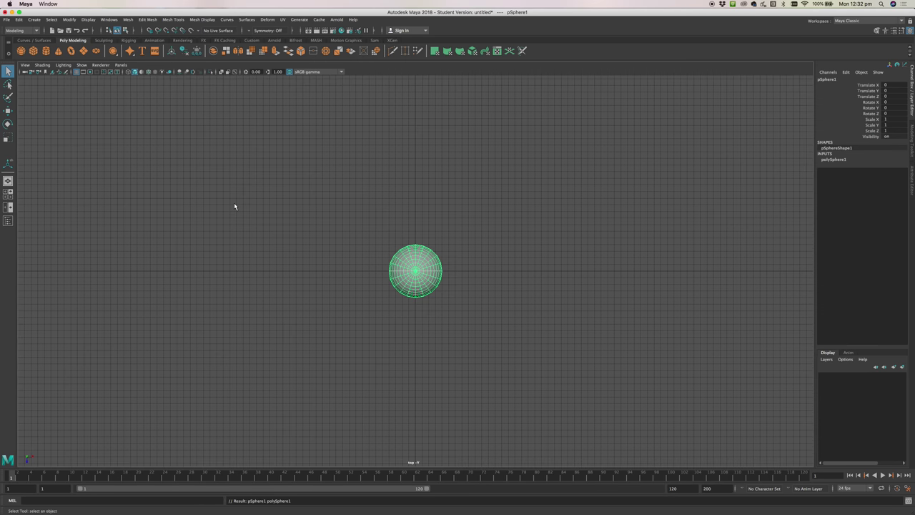
key("space")
key("space")
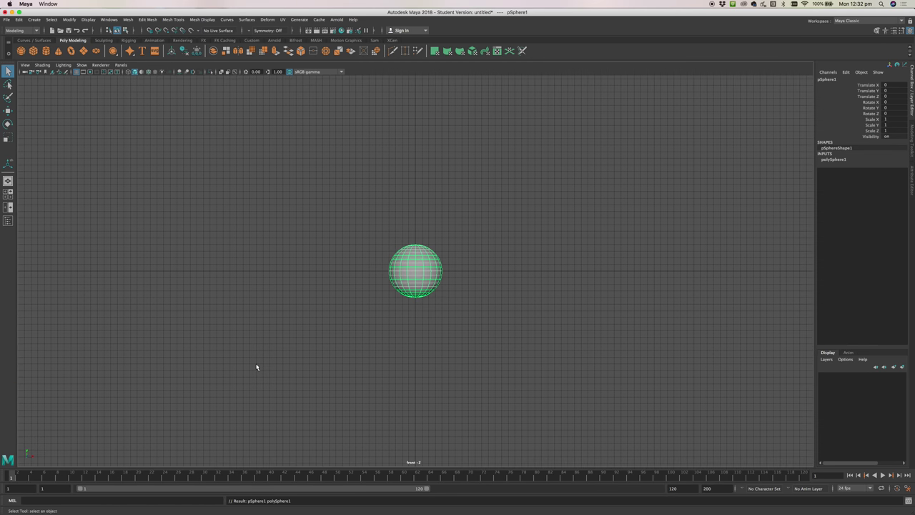
key("space")
key("space")
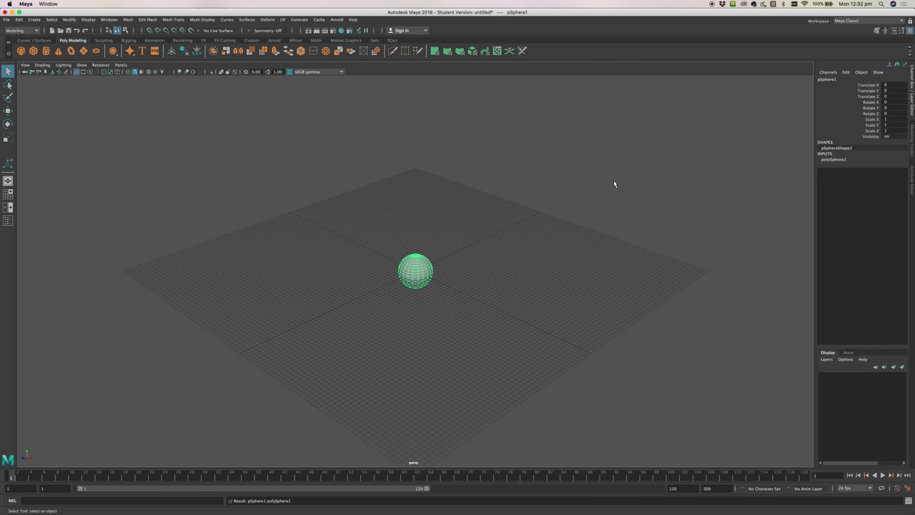
key("space")
key("space")
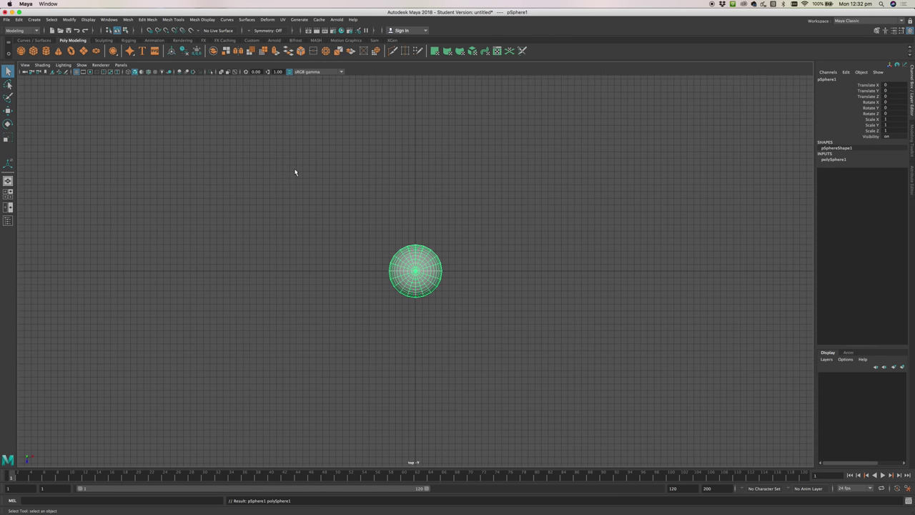
key("space")
key("space")
key("space")
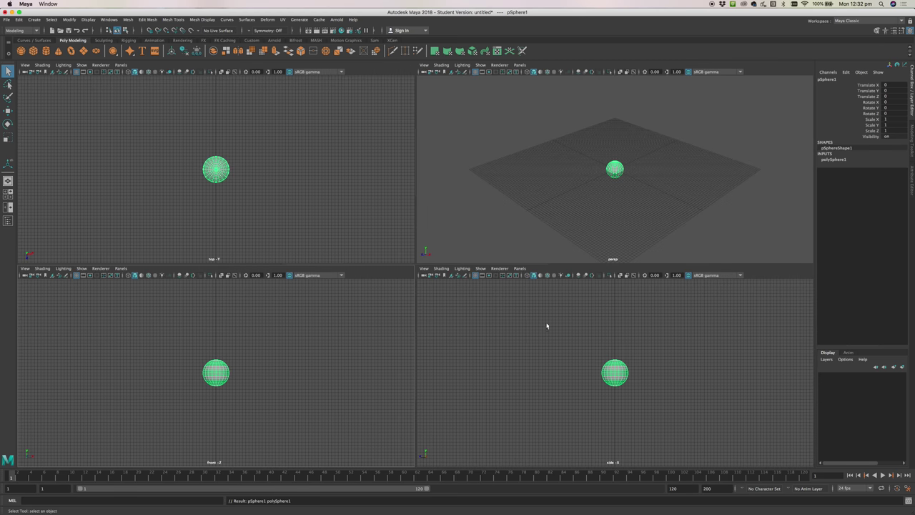
key("space")
key("space")
key("space")
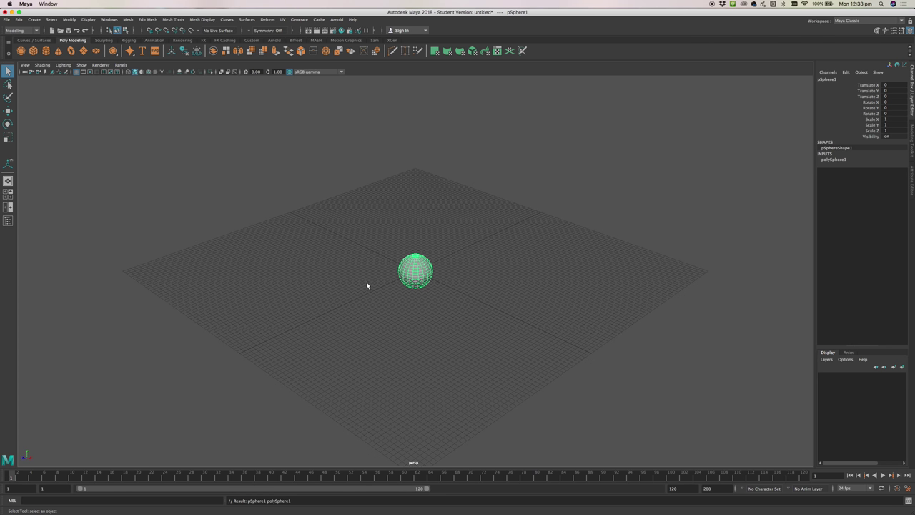
Orbit, dolly and pan the perspective camera for a closer, lower-angle view of pSphere1.
left_click_drag(358, 282, 405, 341, "alt")
scroll(406, 344, "up", 3)
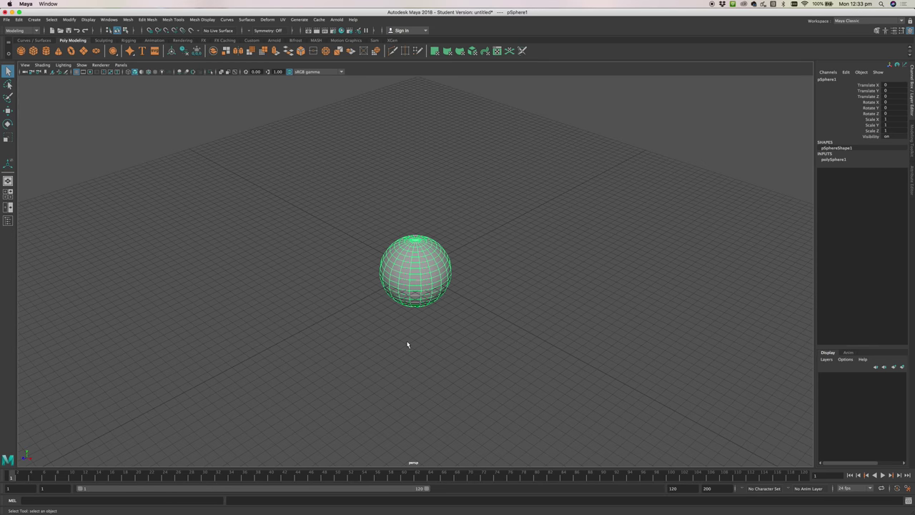
scroll(407, 344, "up", 5)
scroll(407, 344, "down", 2)
middle_click_drag(396, 343, 394, 257, "alt")
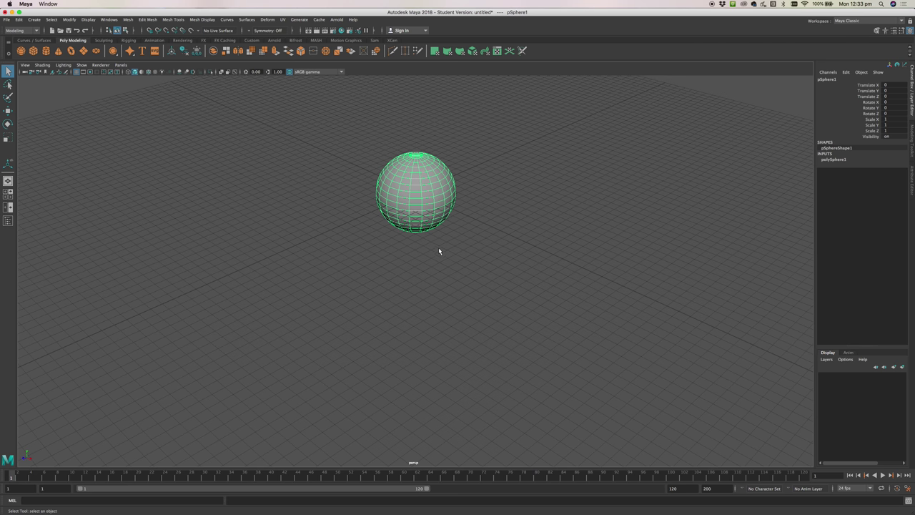
mouse_move(366, 251)
left_mouse_down("alt")
mouse_move(371, 260)
mouse_move(376, 238)
left_mouse_up("alt")
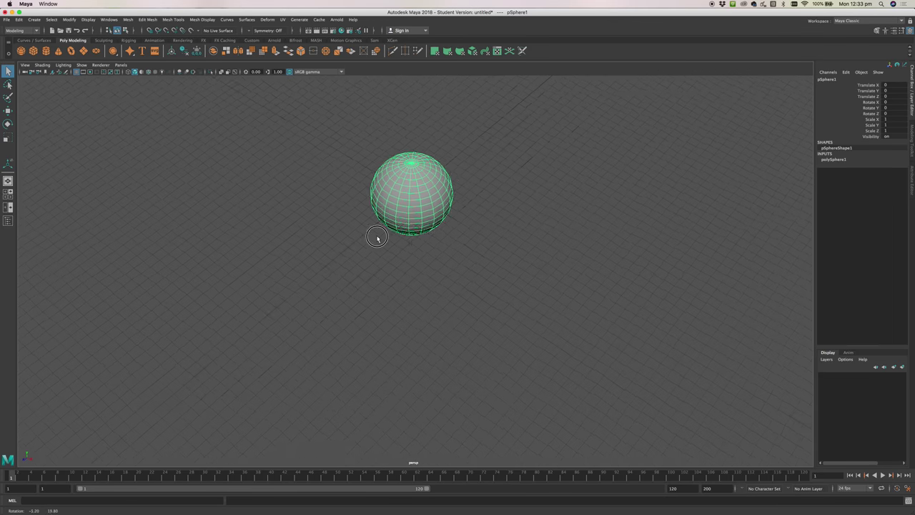
middle_click_drag(384, 226, 407, 276, "alt")
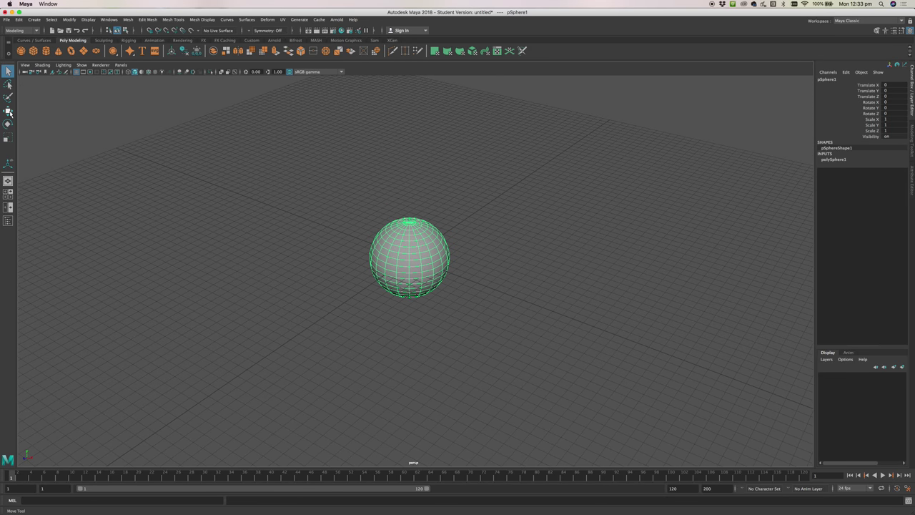
left_click(9, 112)
left_click(8, 125)
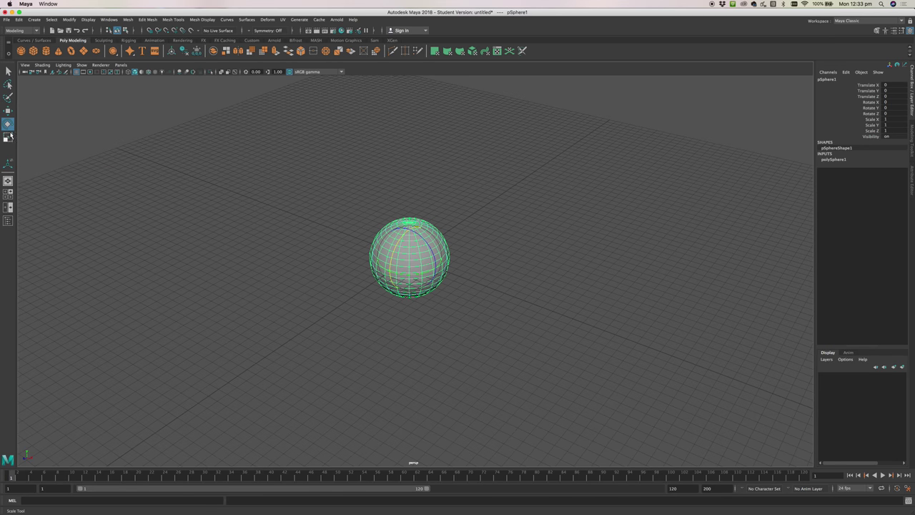
left_click(8, 137)
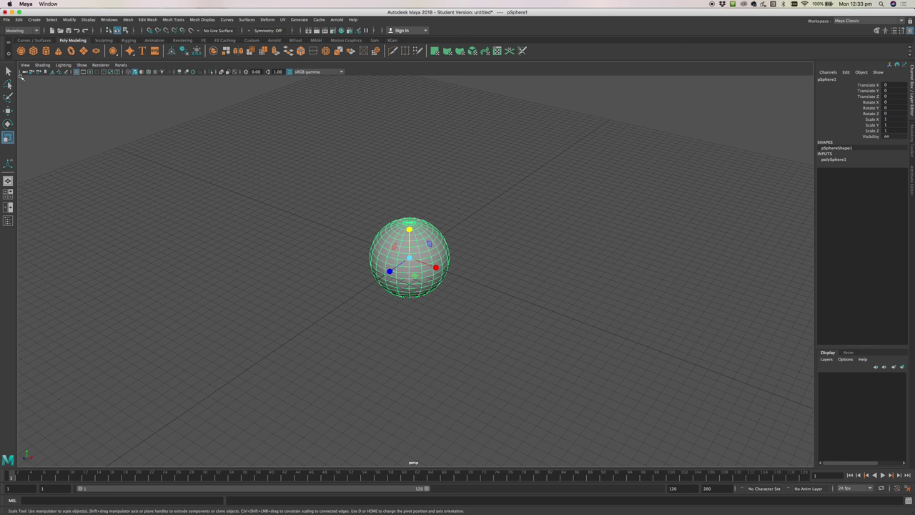
left_click(9, 71)
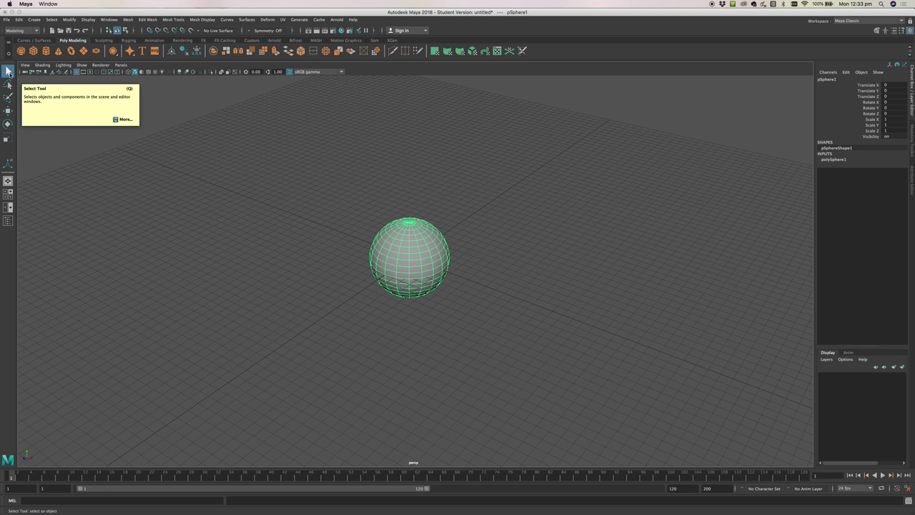
left_click(345, 242)
left_click(422, 254)
left_click(311, 213)
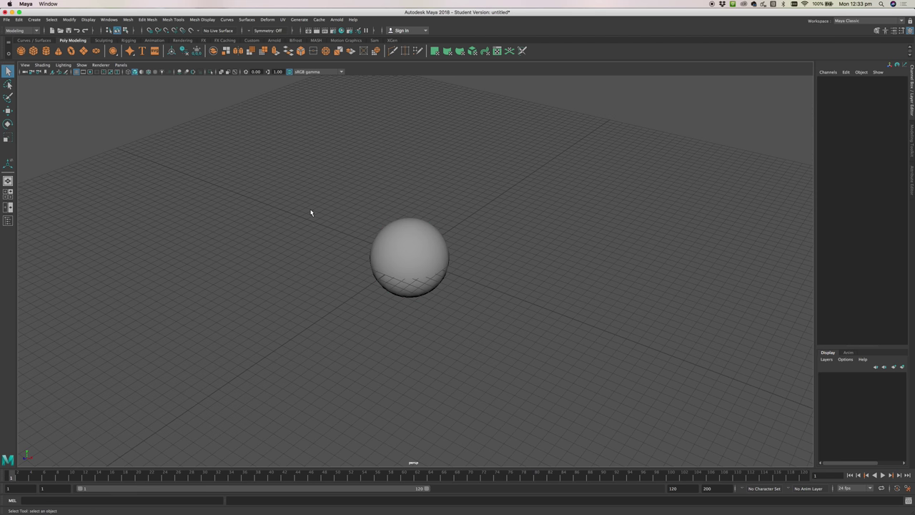
left_click(430, 250)
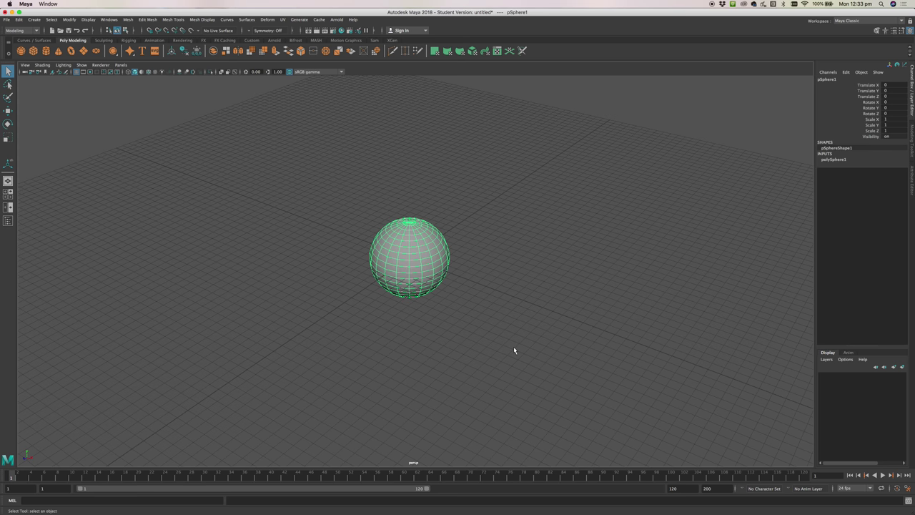
left_click(570, 208)
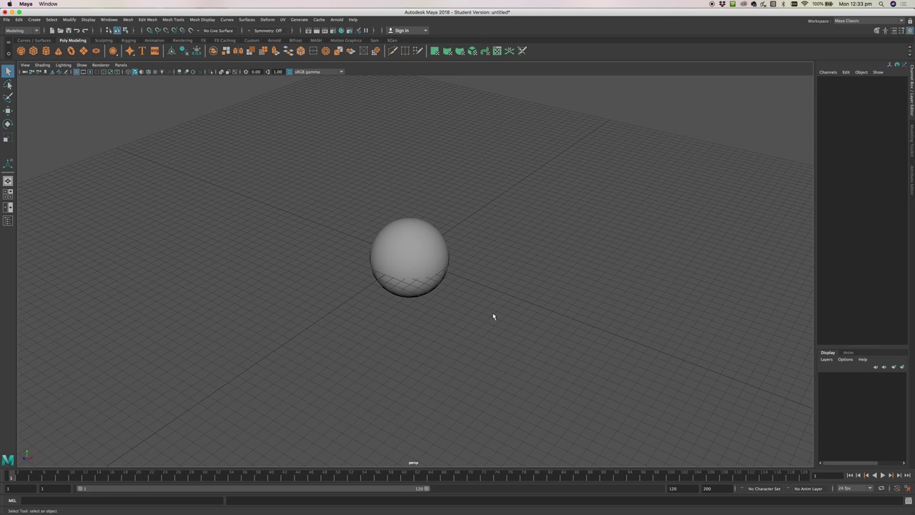
left_click(401, 233)
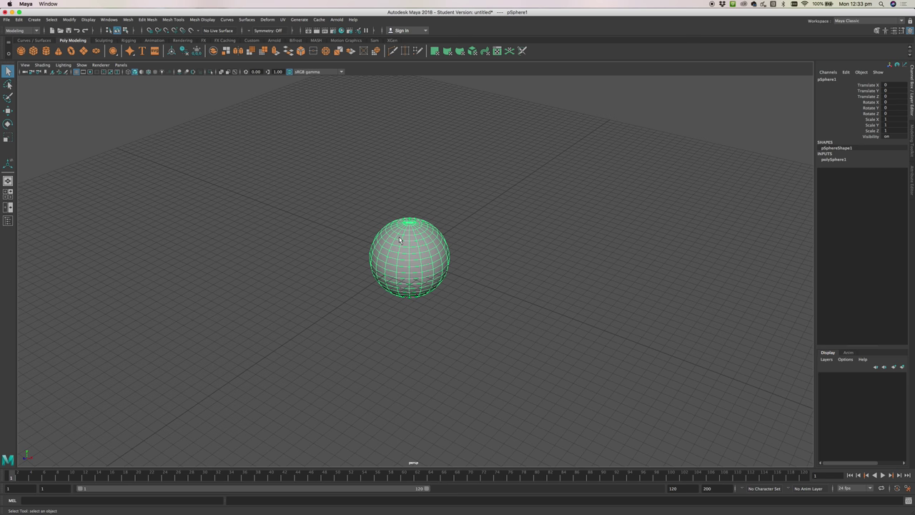
left_click(10, 112)
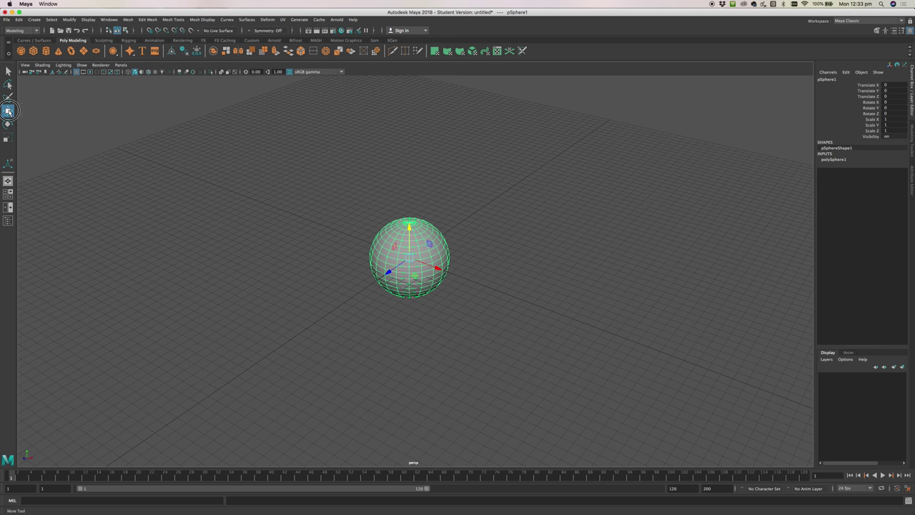
left_click(8, 125)
left_click(10, 139)
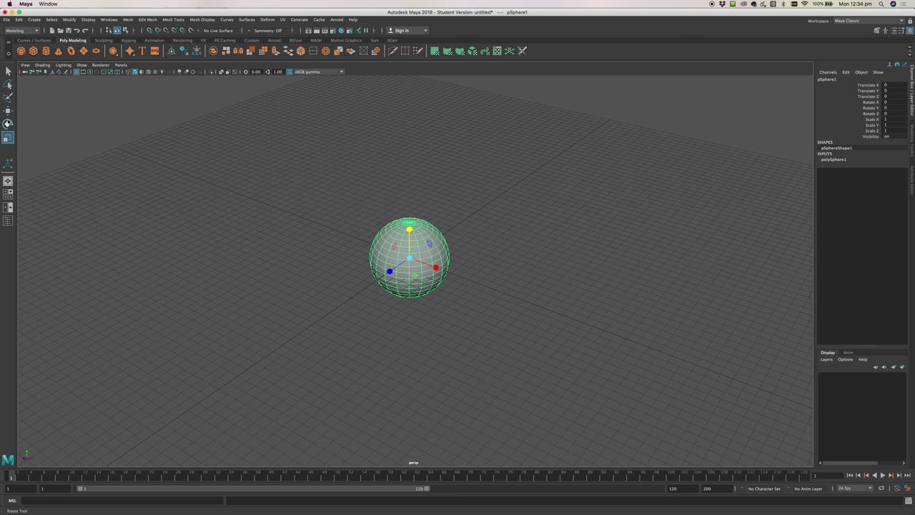
left_click(8, 124)
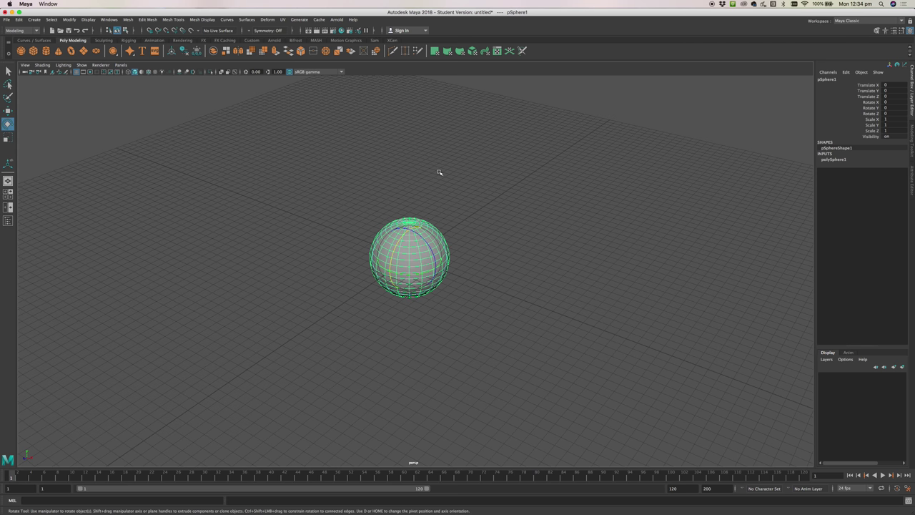
key("w")
key("e")
key("r")
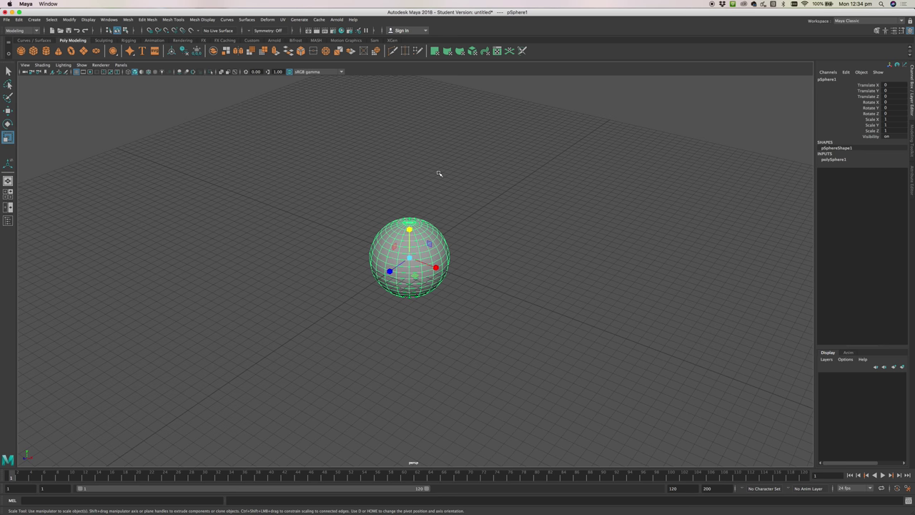
key("q")
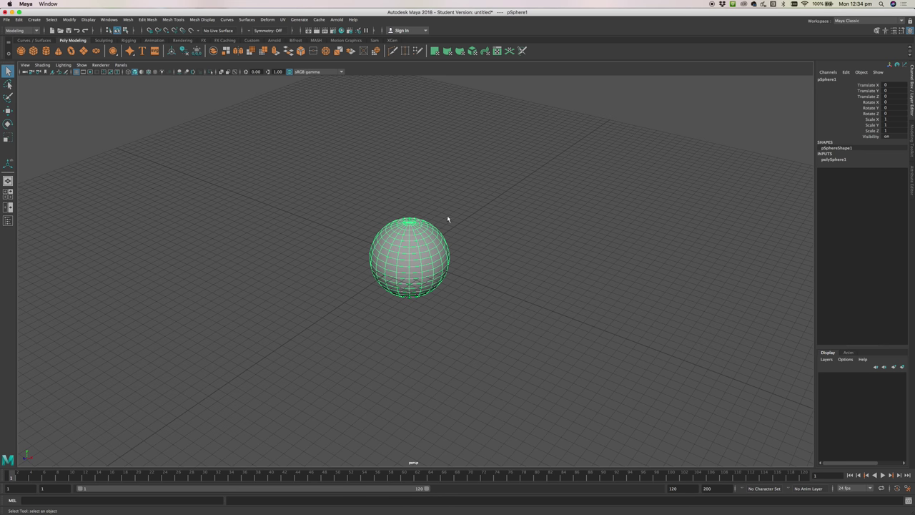
left_click(429, 188)
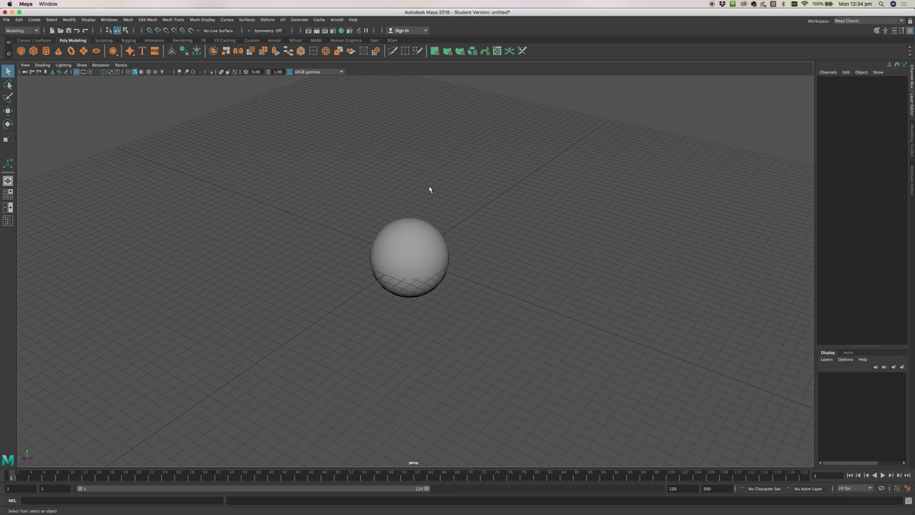
left_click(445, 256)
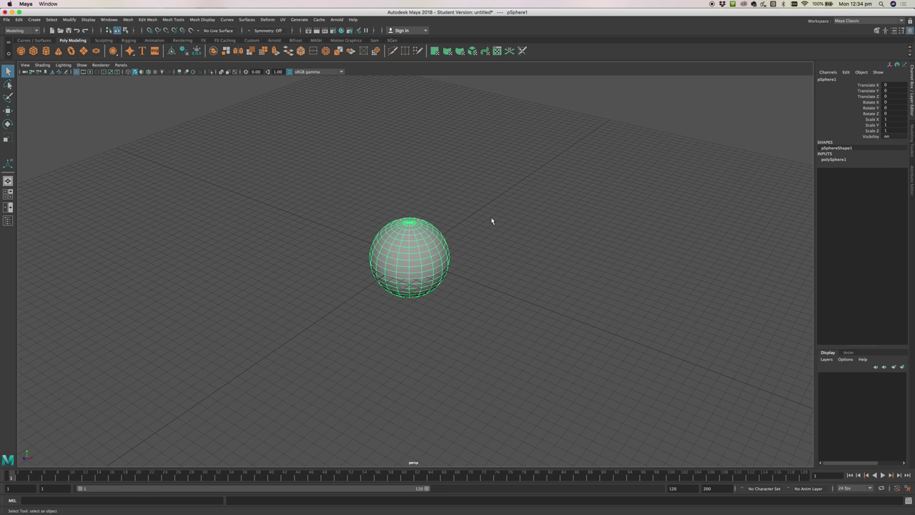
key("w")
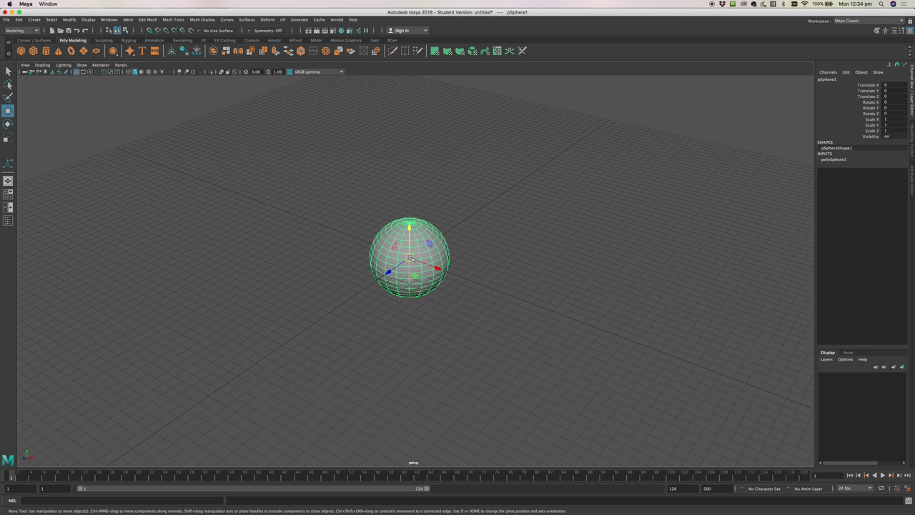
mouse_move(409, 257)
left_mouse_down()
mouse_move(357, 216)
mouse_move(369, 221)
mouse_move(362, 261)
mouse_move(404, 266)
left_mouse_up()
key("ctrl+z")
left_click_drag(409, 227, 402, 260)
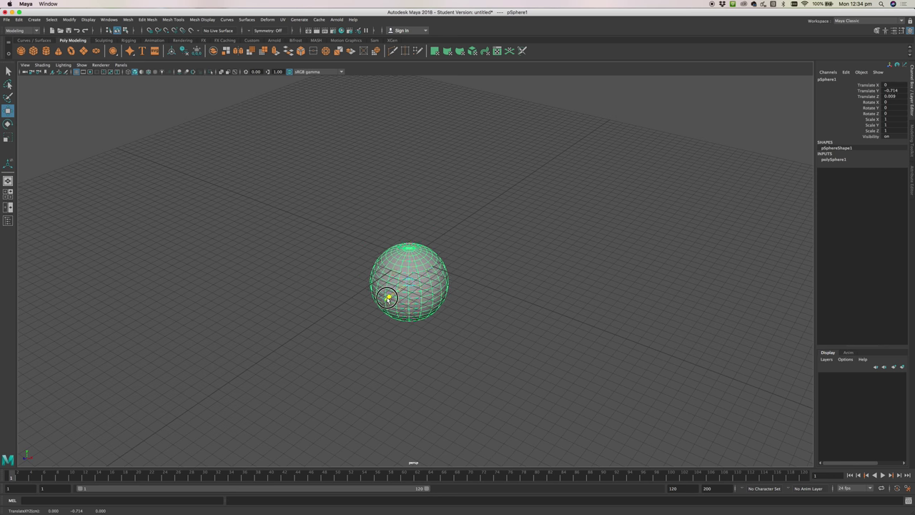
left_click_drag(388, 297, 444, 321)
key("ctrl+z")
key("ctrl+z")
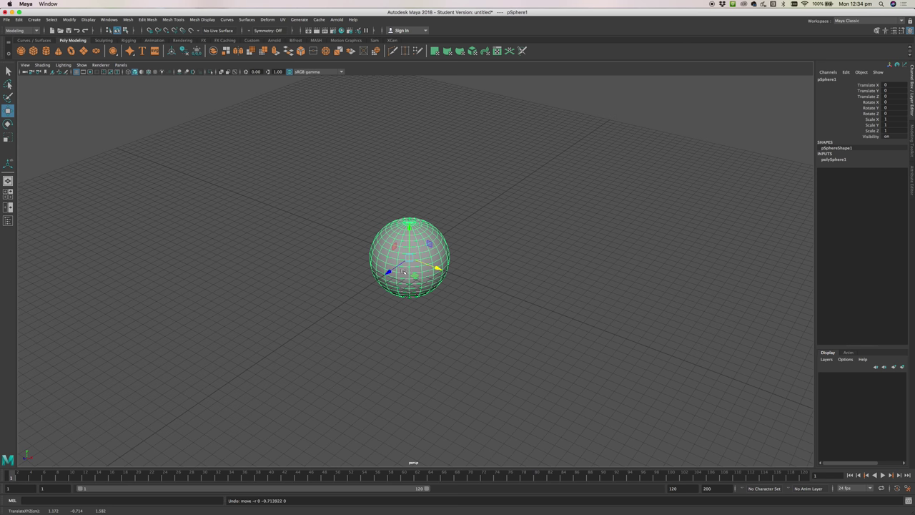
left_click(441, 268)
left_click_drag(414, 276, 434, 184)
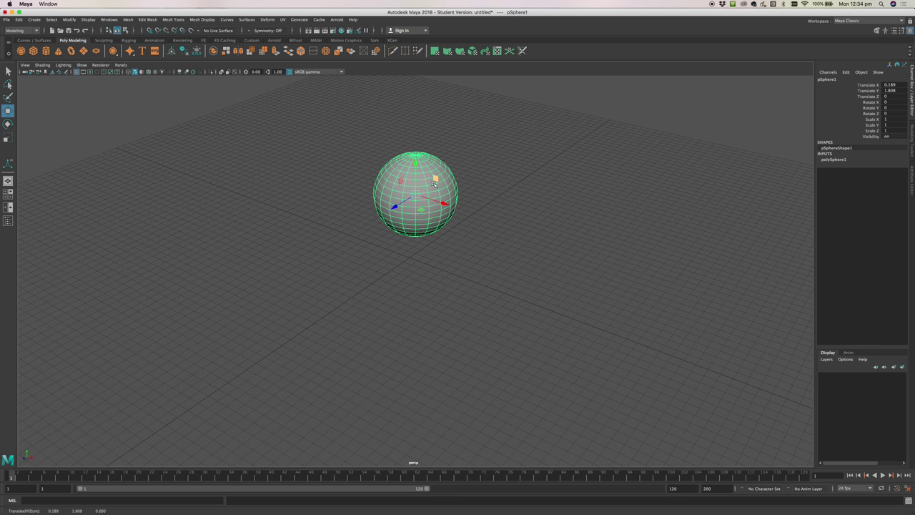
key("ctrl+z")
left_click_drag(394, 235, 447, 279)
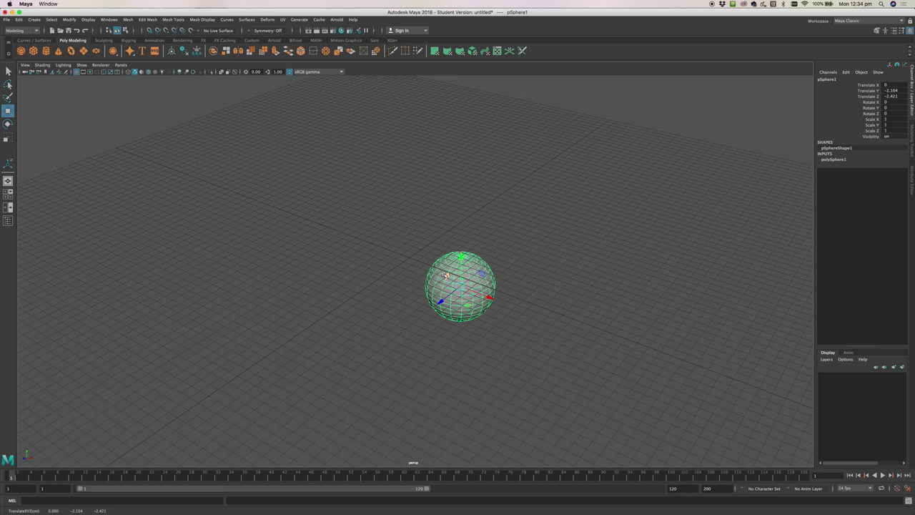
key("ctrl+z")
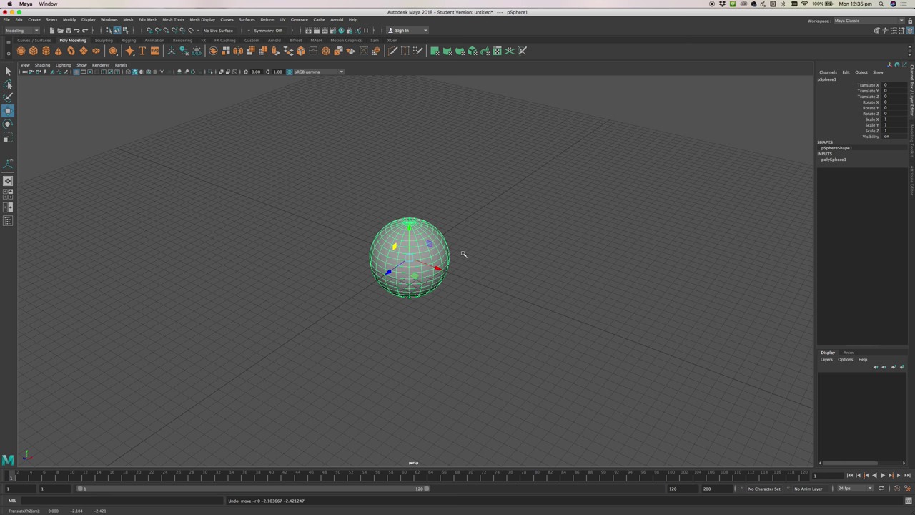
Maximize the side view, enable Snap to Grids, and slide the sphere vertically along grid lines.
key("space")
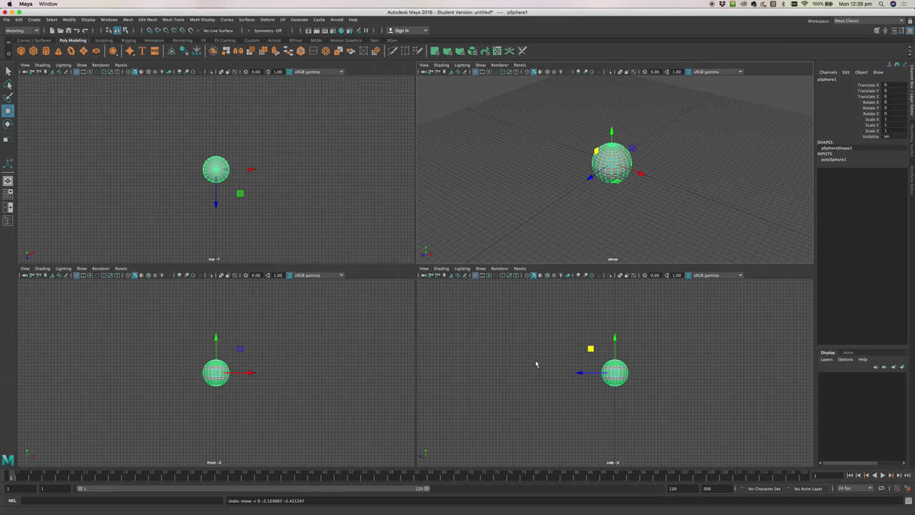
key("space")
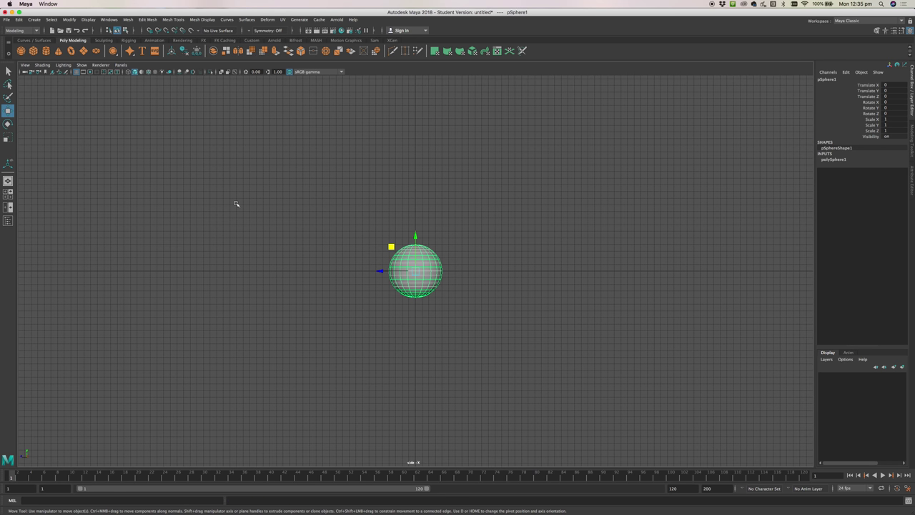
left_click(149, 31)
left_click_drag(416, 236, 421, 270)
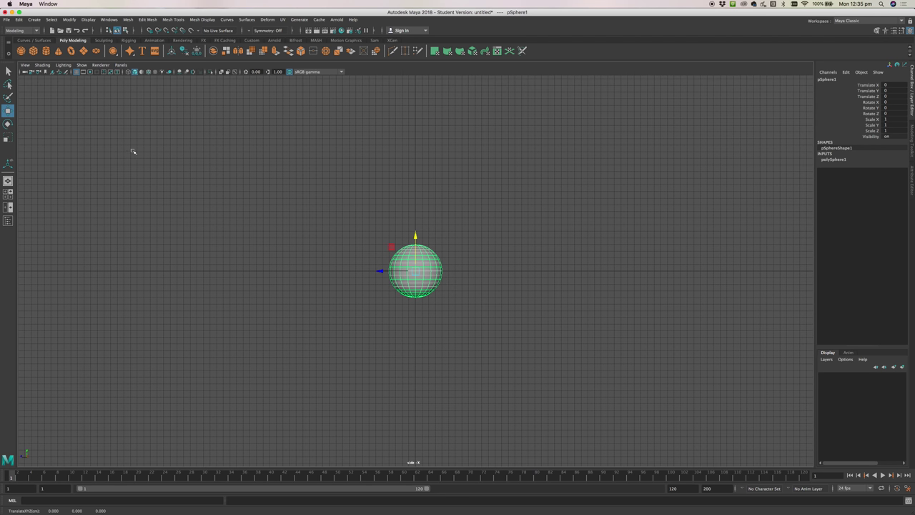
Switch to the Rotate tool for tilting pSphere1 around its X axis.
left_click(8, 123)
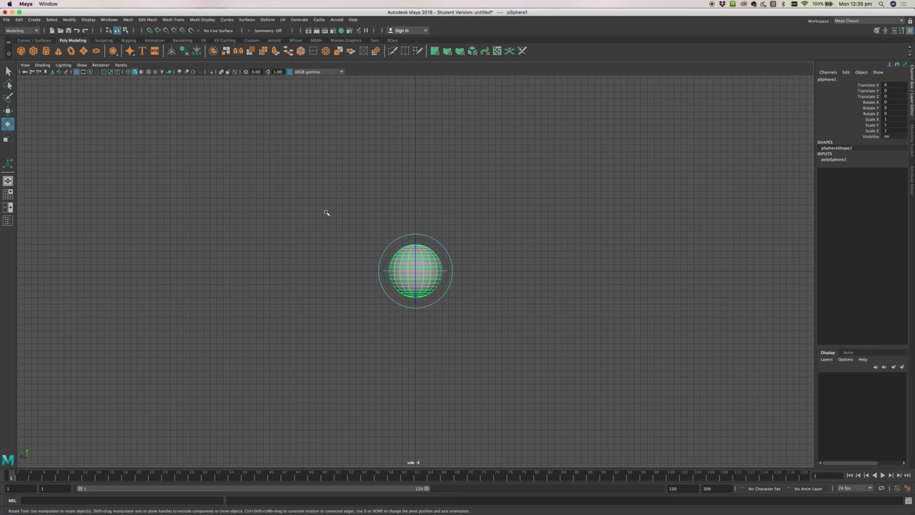